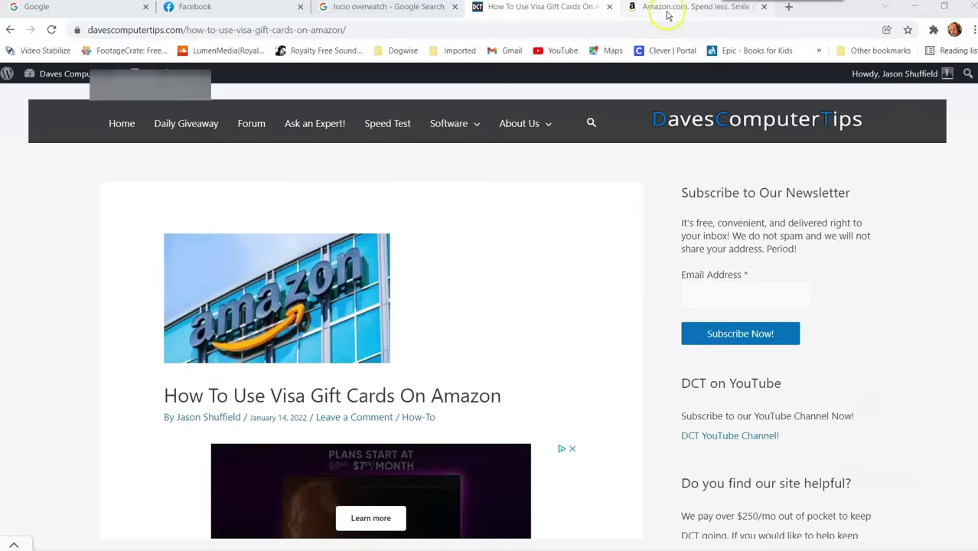
# - Switch to the Amazon browser tab and go to Your Account via Account & Lists
pyautogui.click(668, 15)
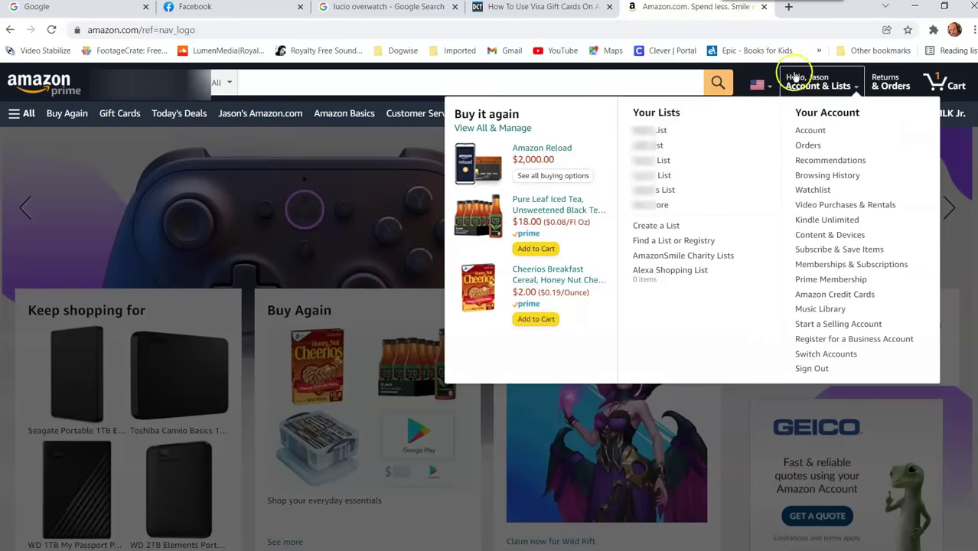
pyautogui.moveTo(817, 82)
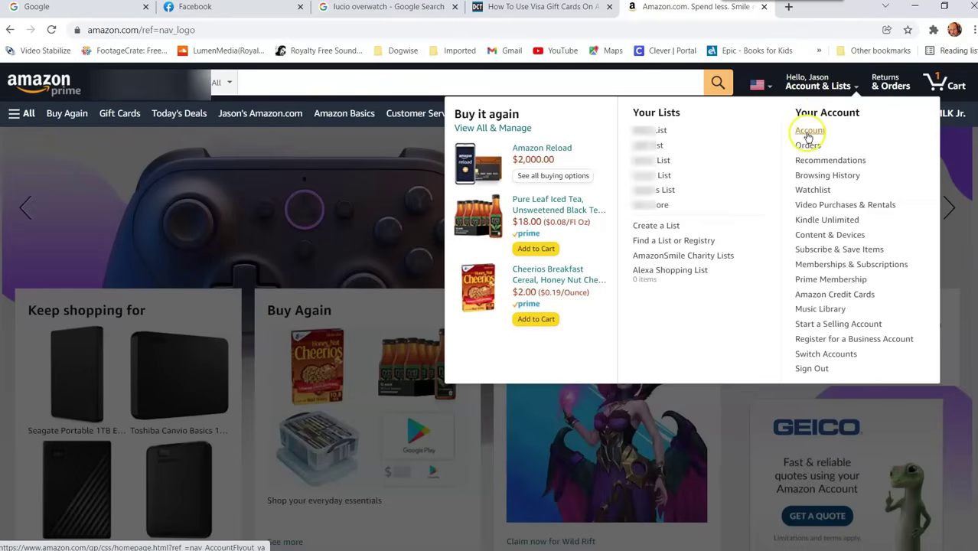
pyautogui.click(811, 85)
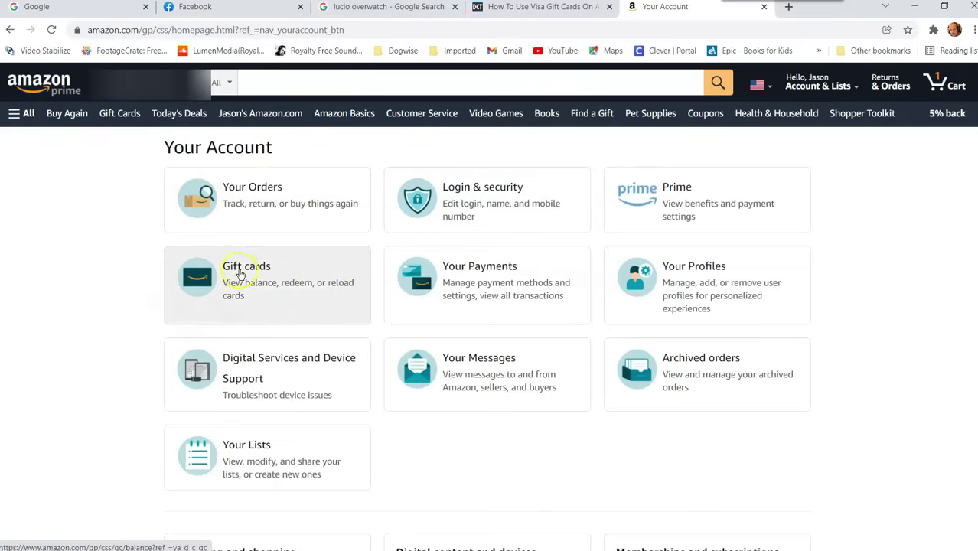
# - Open the Gift cards balance page showing $0.00, then choose Reload Your Balance
pyautogui.click(240, 274)
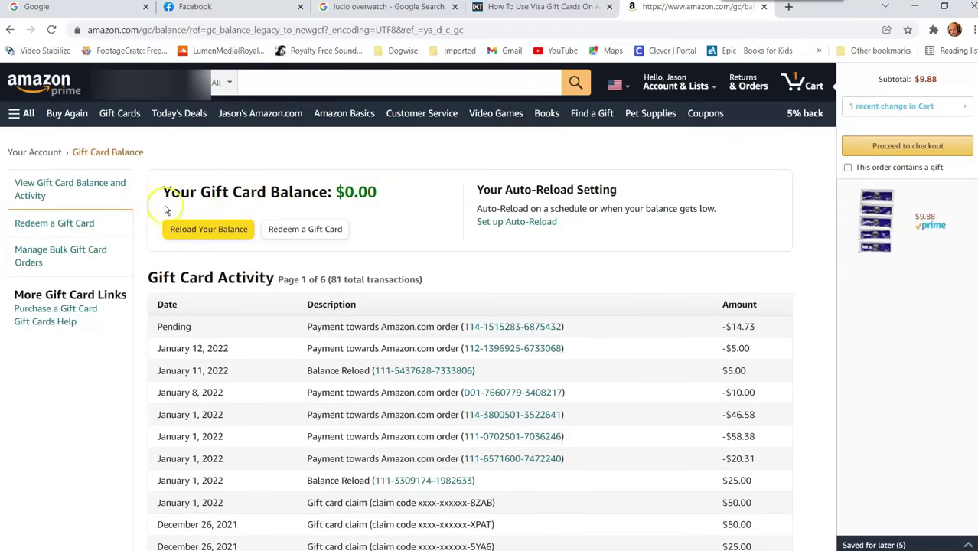
pyautogui.click(204, 235)
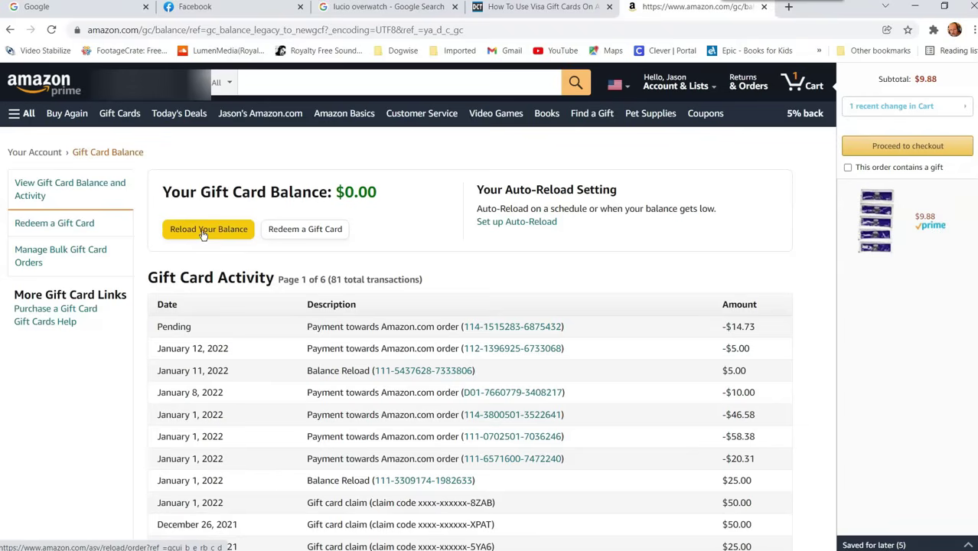
# - Enter a custom $5.00 Amazon Reload amount and buy it now
pyautogui.click(192, 230)
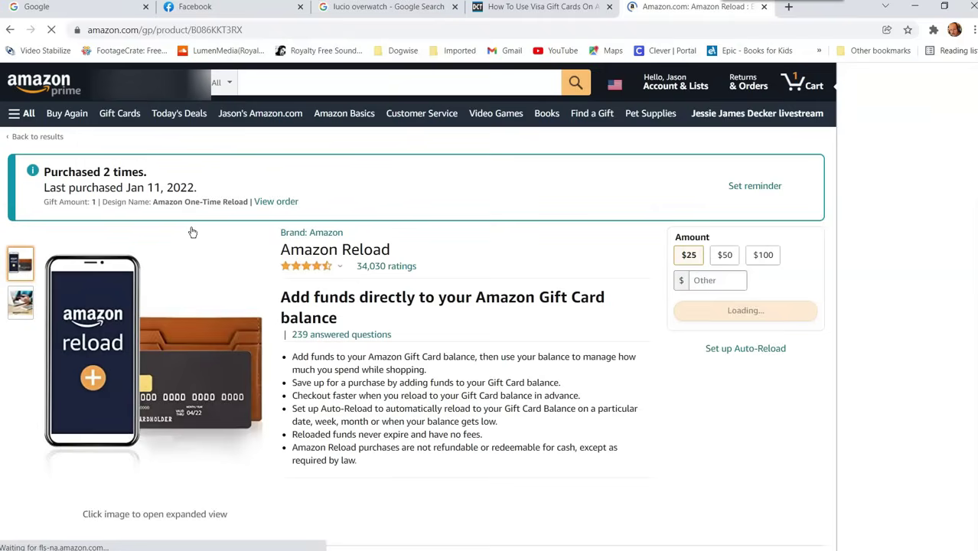
pyautogui.click(712, 281)
pyautogui.write('5.')
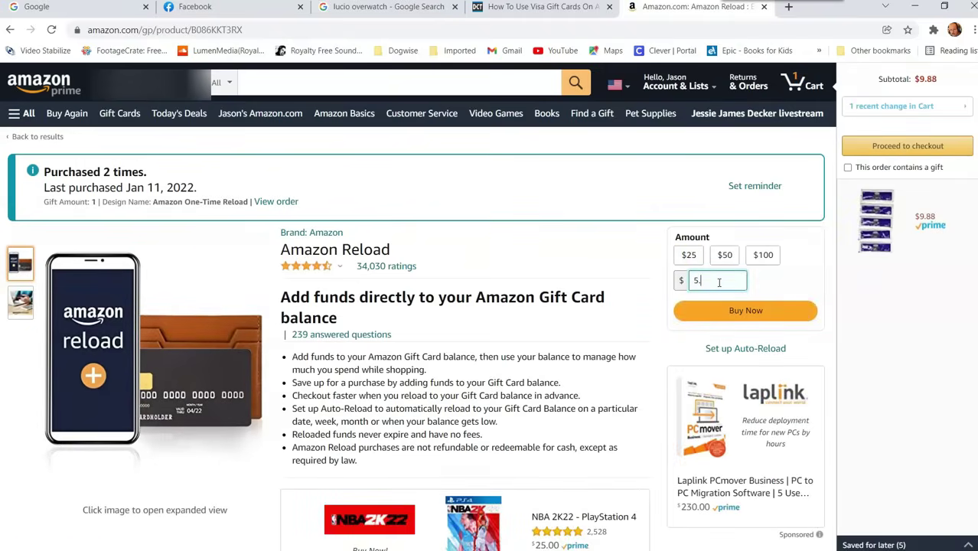
pyautogui.write('00')
pyautogui.click(751, 279)
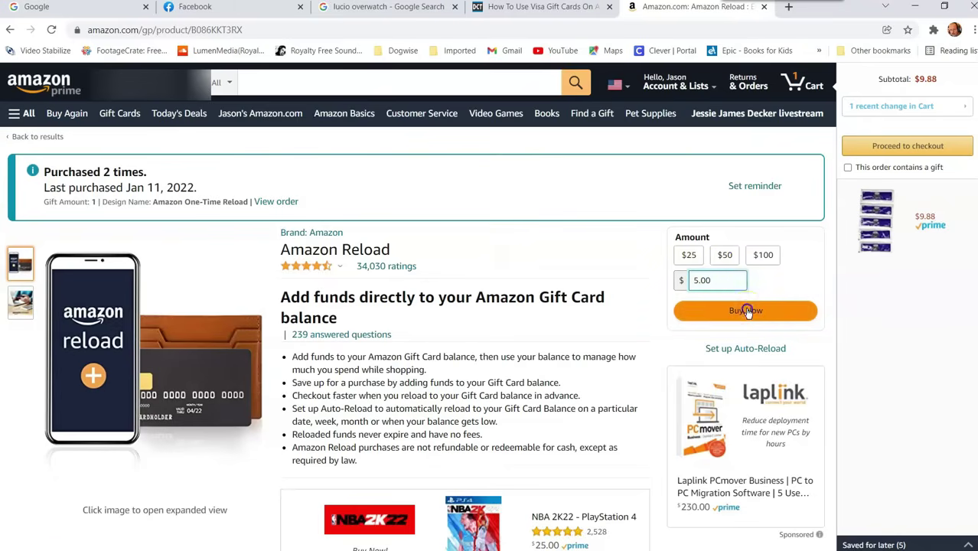
pyautogui.click(746, 311)
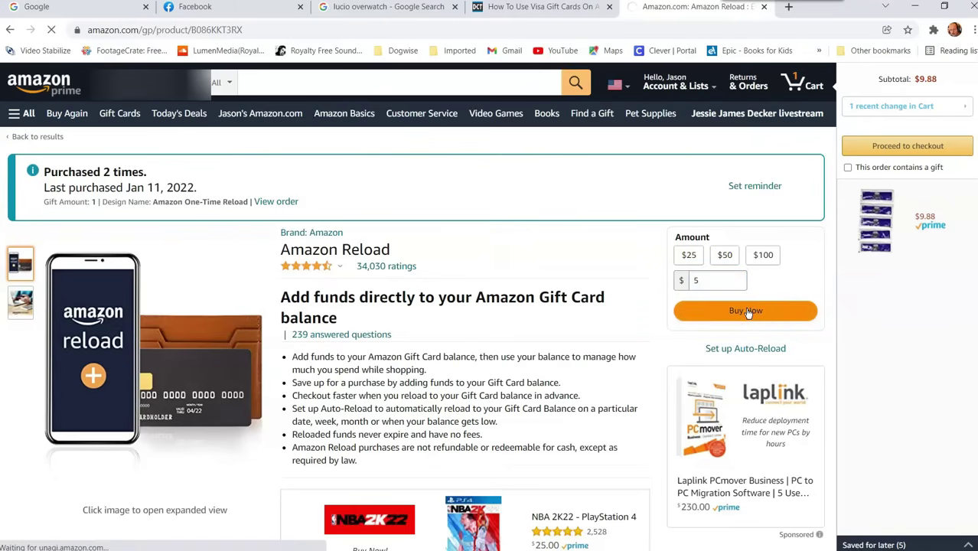
# - Change the checkout's payment method and begin adding a new credit or debit card
pyautogui.click(597, 288)
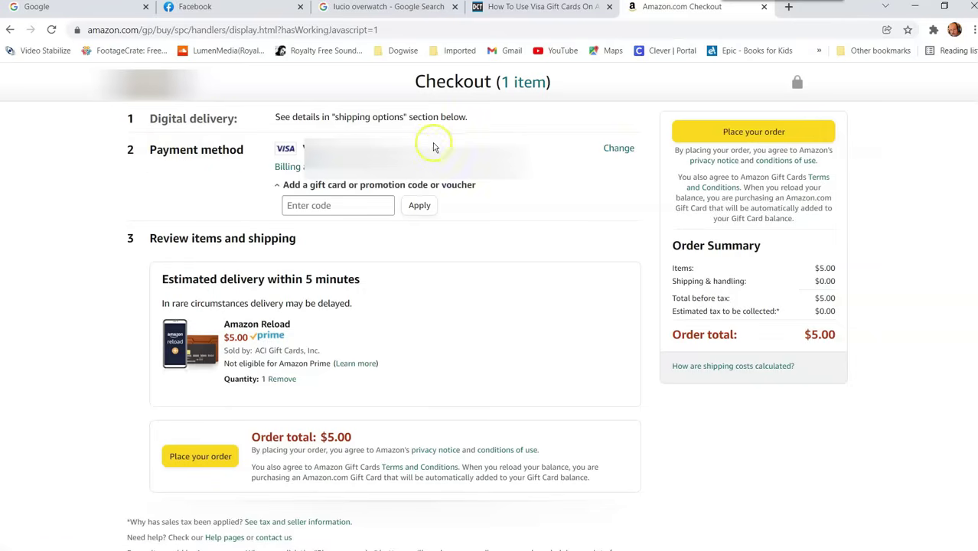
pyautogui.click(608, 155)
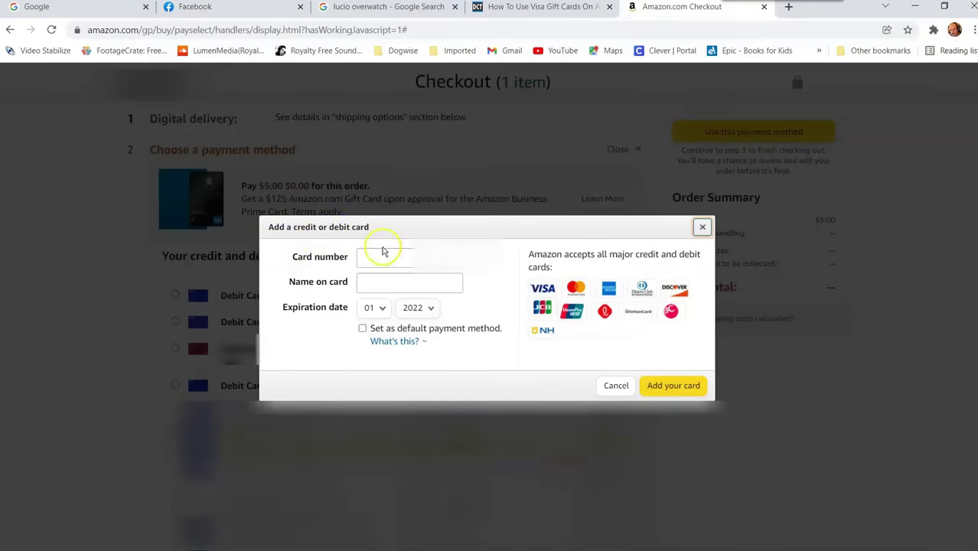
# - Enter the Visa gift card number and the name 'A Gift For You' on the card form
pyautogui.click(385, 256)
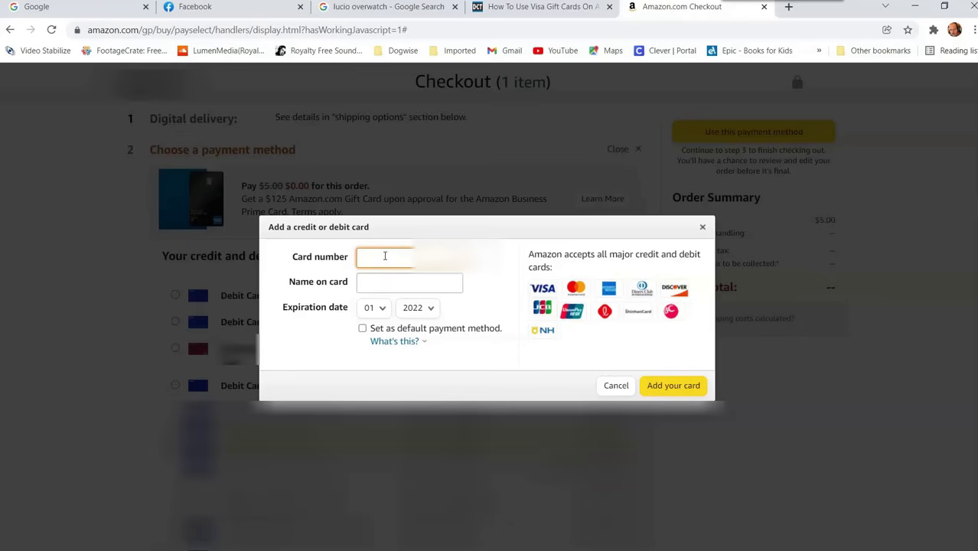
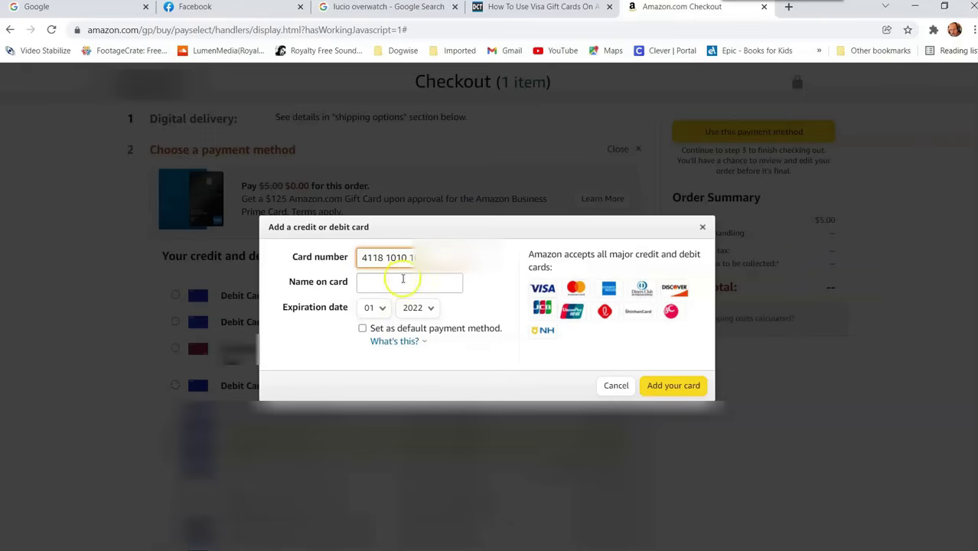
pyautogui.click(402, 280)
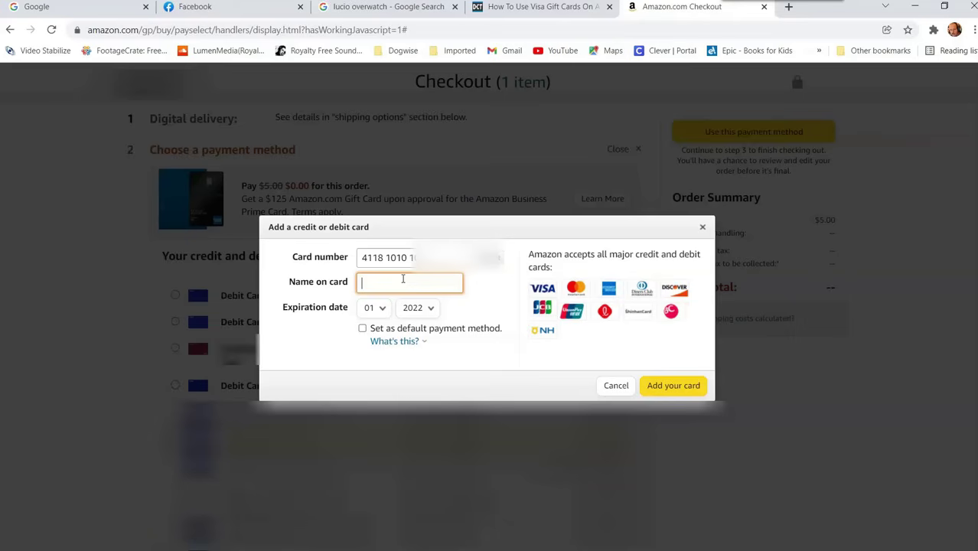
pyautogui.write('A')
pyautogui.write(' Gift')
pyautogui.write(' F')
pyautogui.write('or You')
pyautogui.click(407, 276)
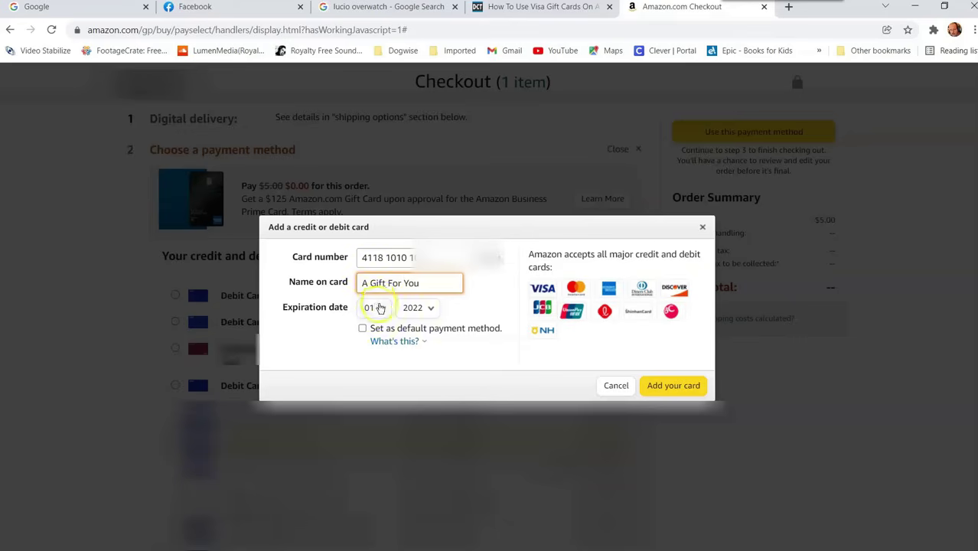
pyautogui.click(435, 308)
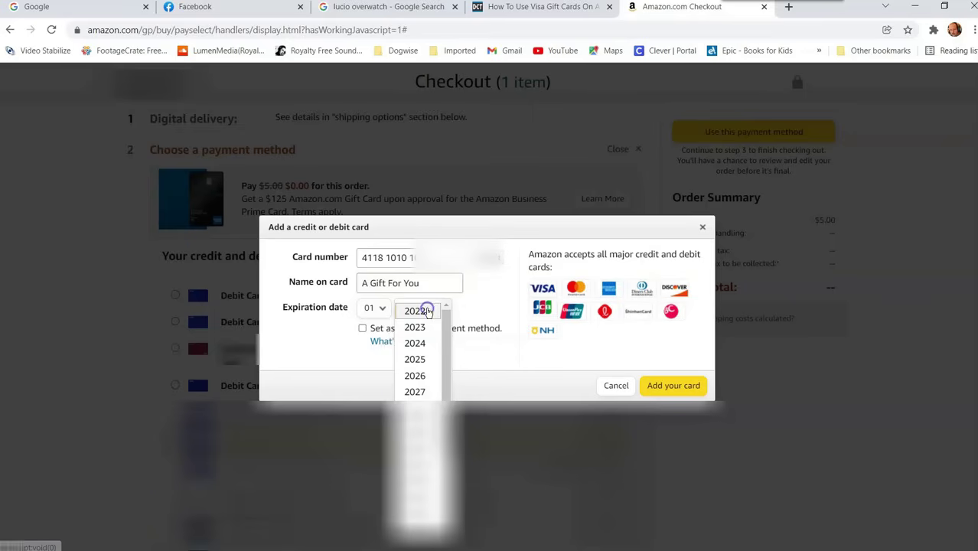
pyautogui.scroll(-2, 413, 389)
pyautogui.scroll(1, 417, 383)
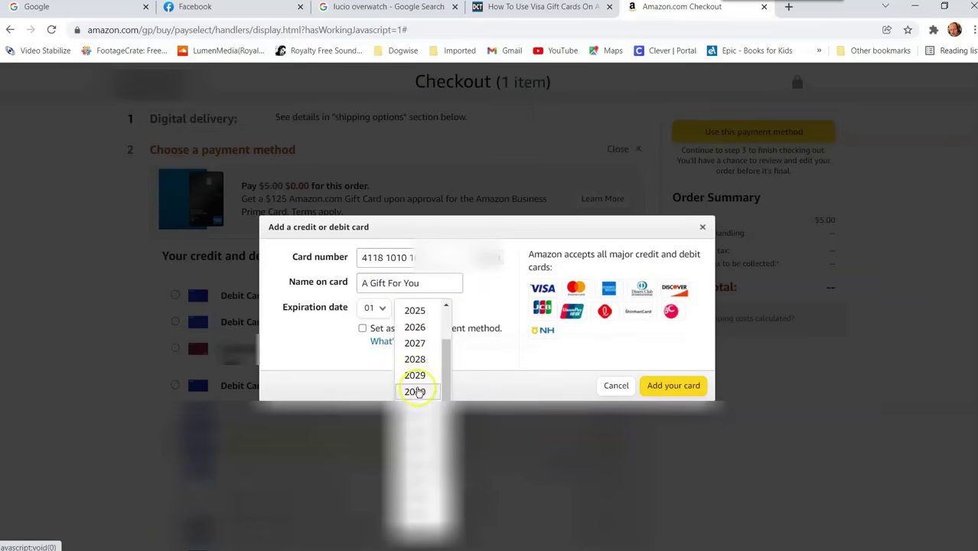
pyautogui.click(415, 390)
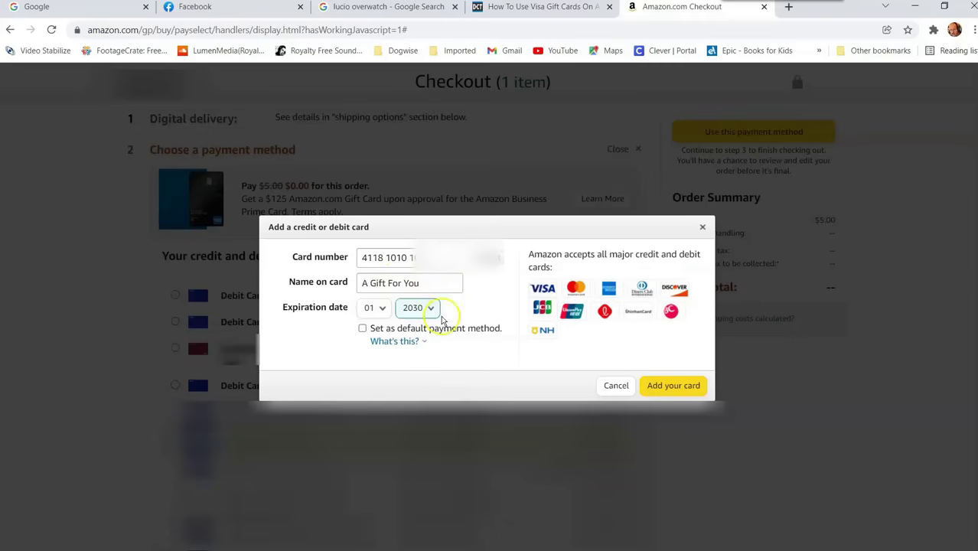
pyautogui.click(670, 388)
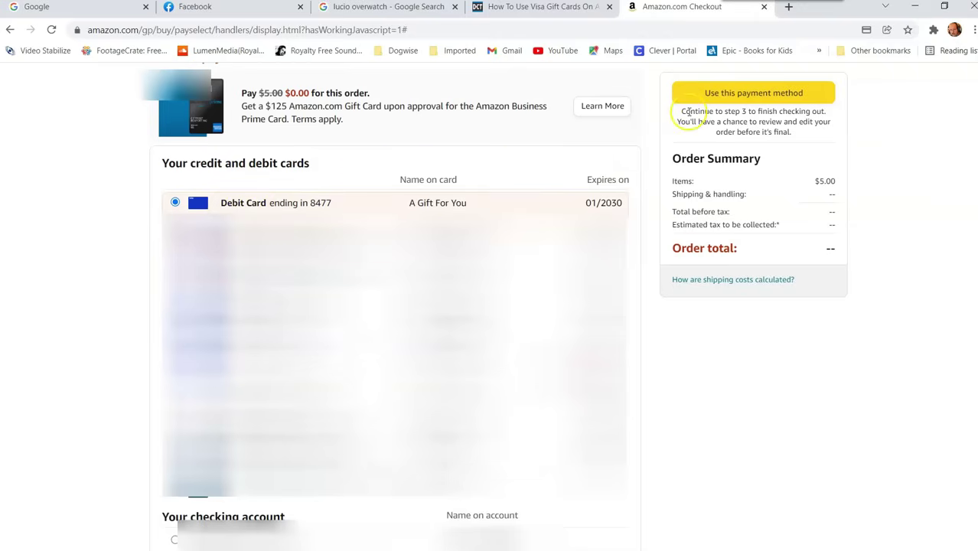
# - Pay with the new card ending in 8477 and place the $5.00 reload order
pyautogui.click(727, 100)
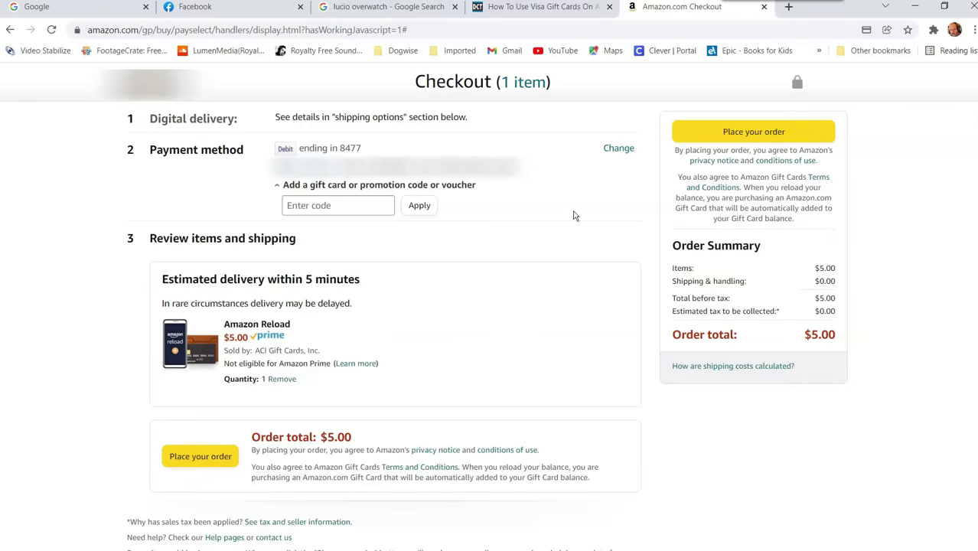
pyautogui.click(739, 133)
pyautogui.click(751, 130)
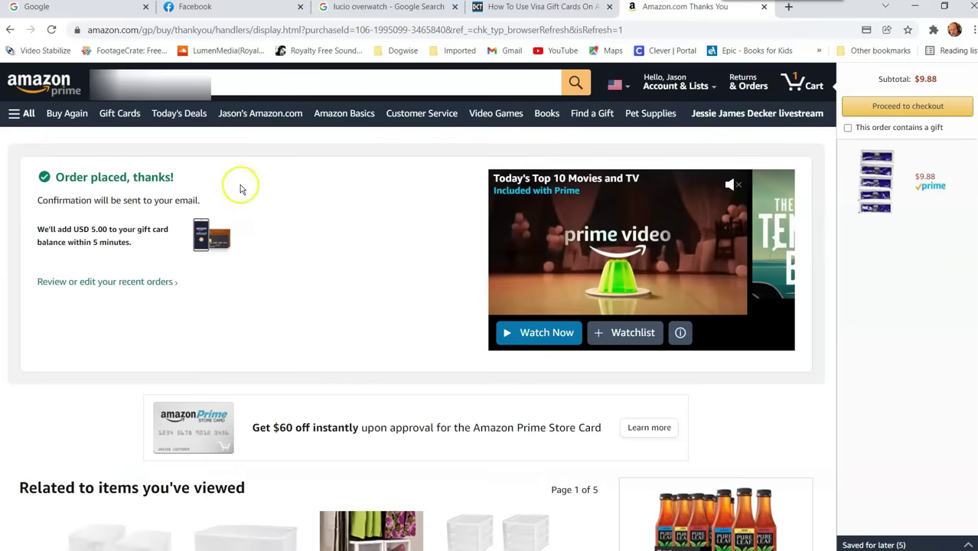
pyautogui.moveTo(677, 85)
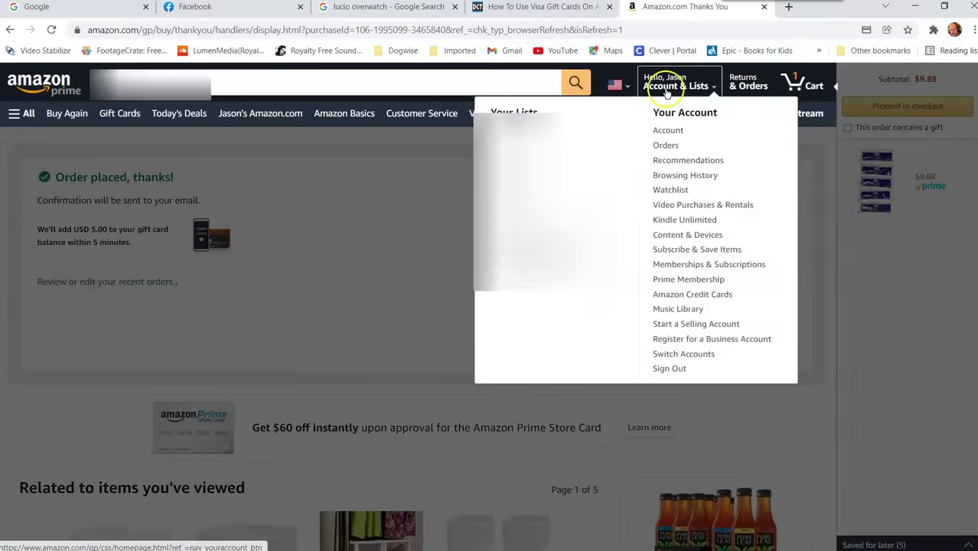
# - Return to Your Account's Gift cards page to confirm the $5.00 balance and January 16, 2022 reload
pyautogui.click(658, 130)
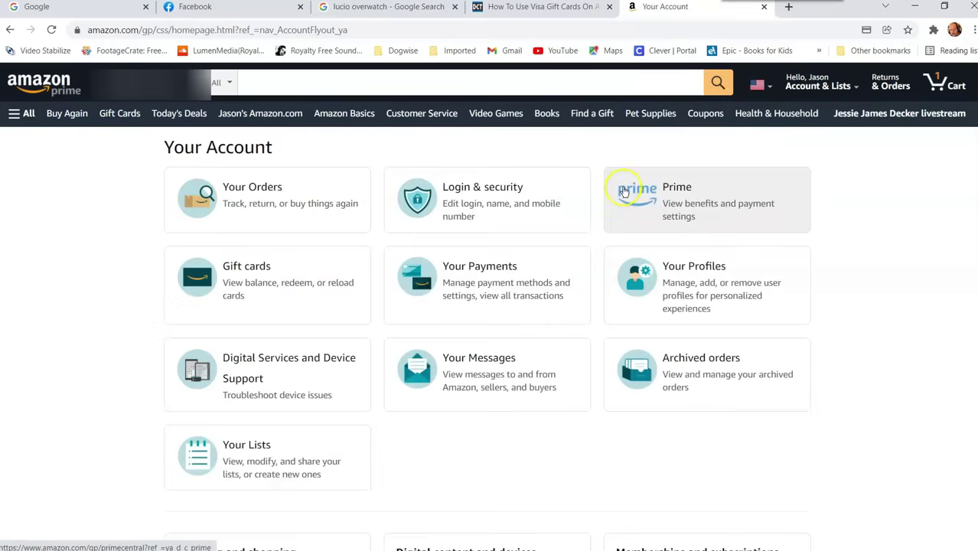
pyautogui.click(247, 306)
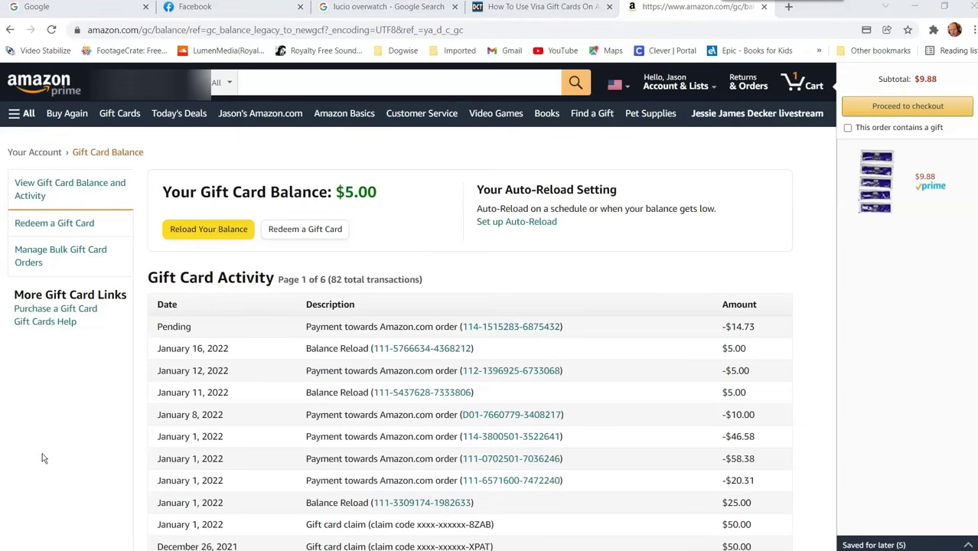
pyautogui.click(407, 188)
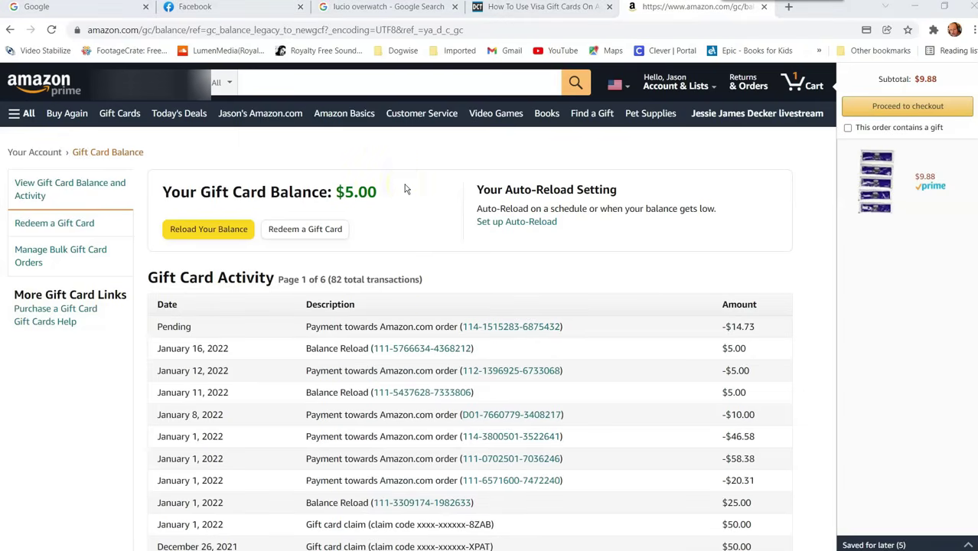